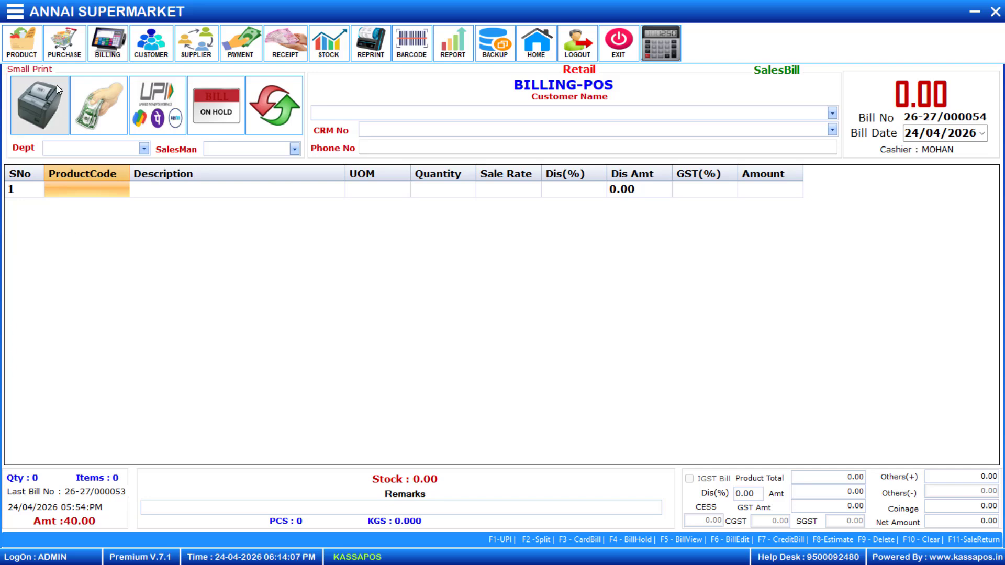
Switch the bill's print format to A4 Secondary Print.
click(24, 73)
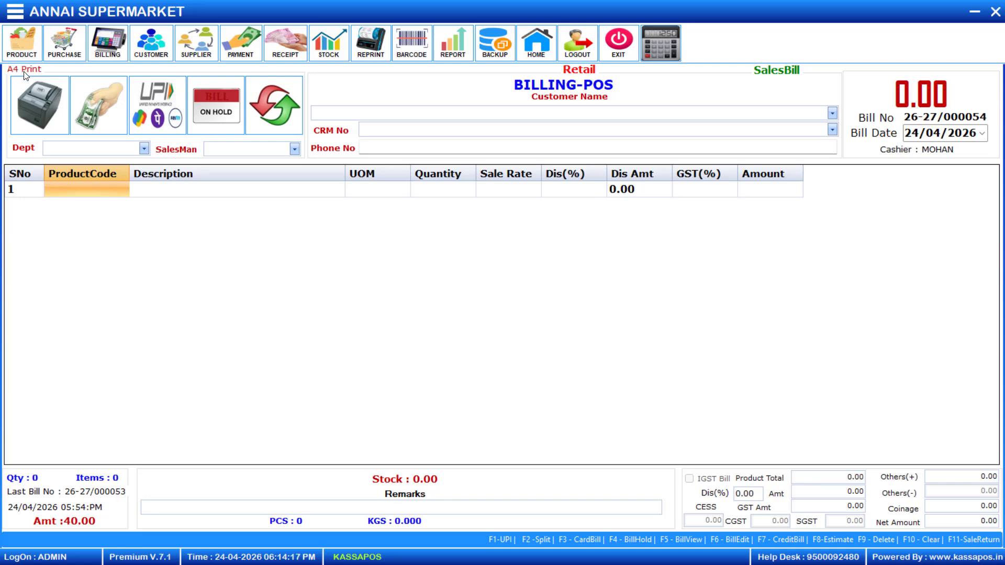
click(24, 72)
Add the product 7UP to the first bill line from the product list.
click(87, 197)
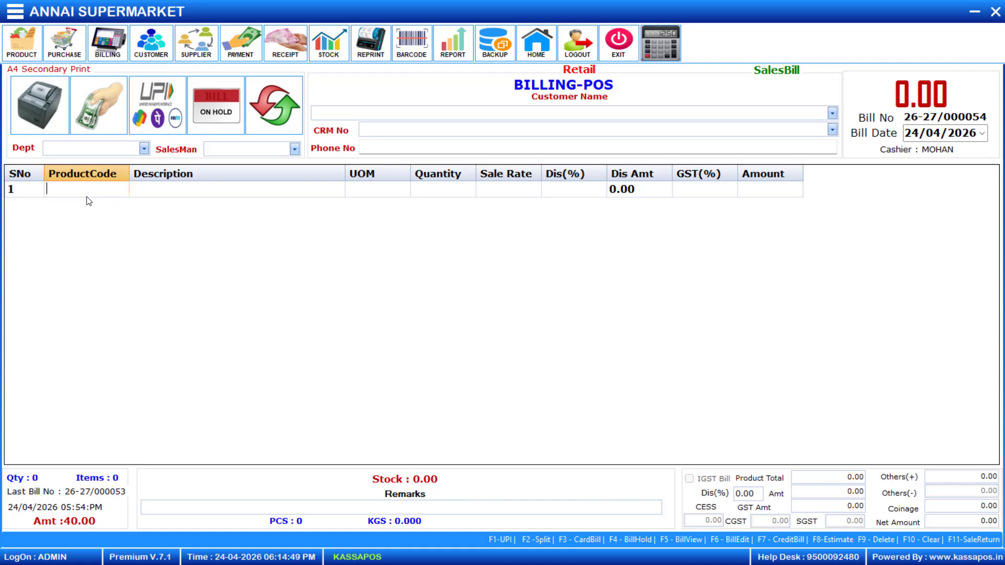
key(Return)
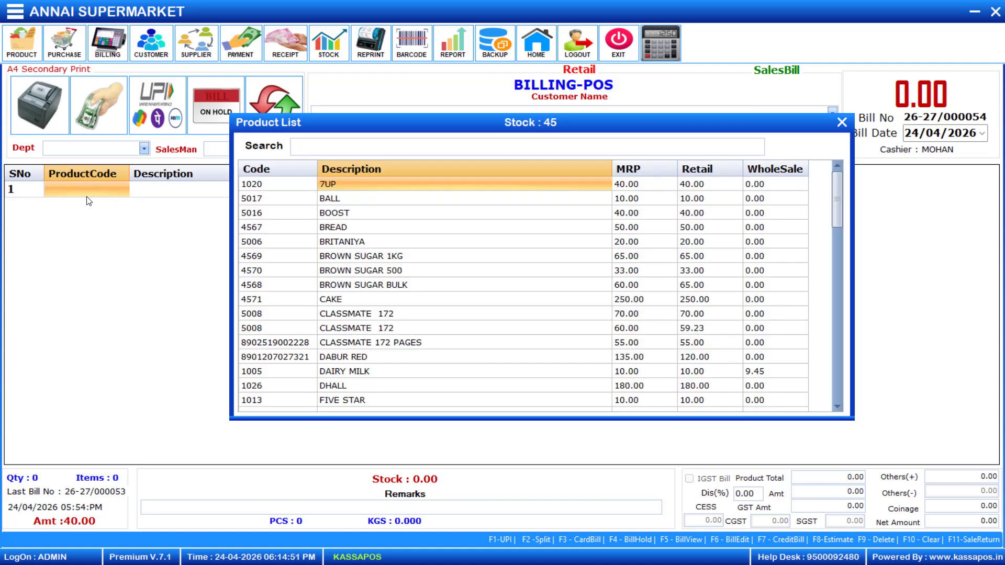
key(Down)
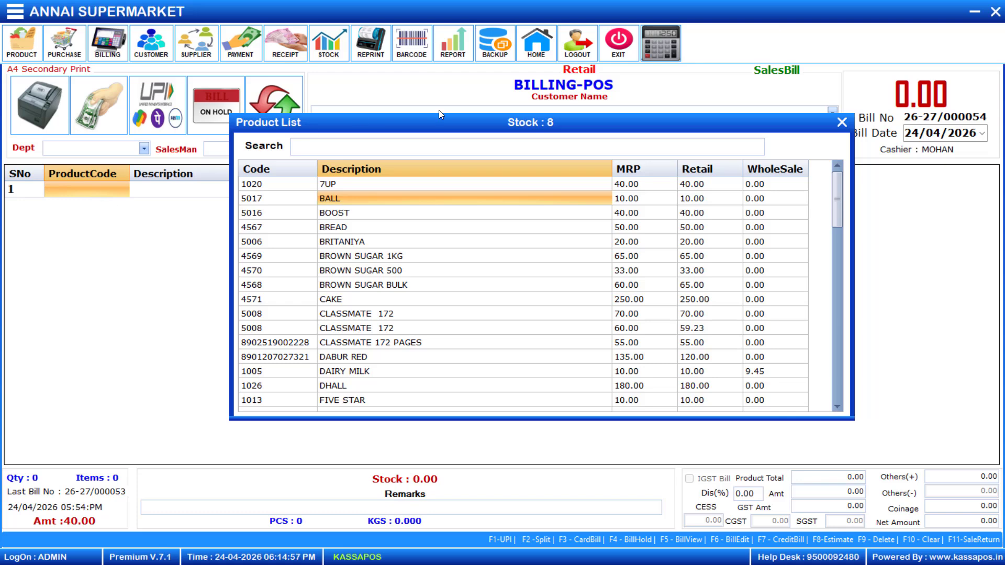
click(841, 124)
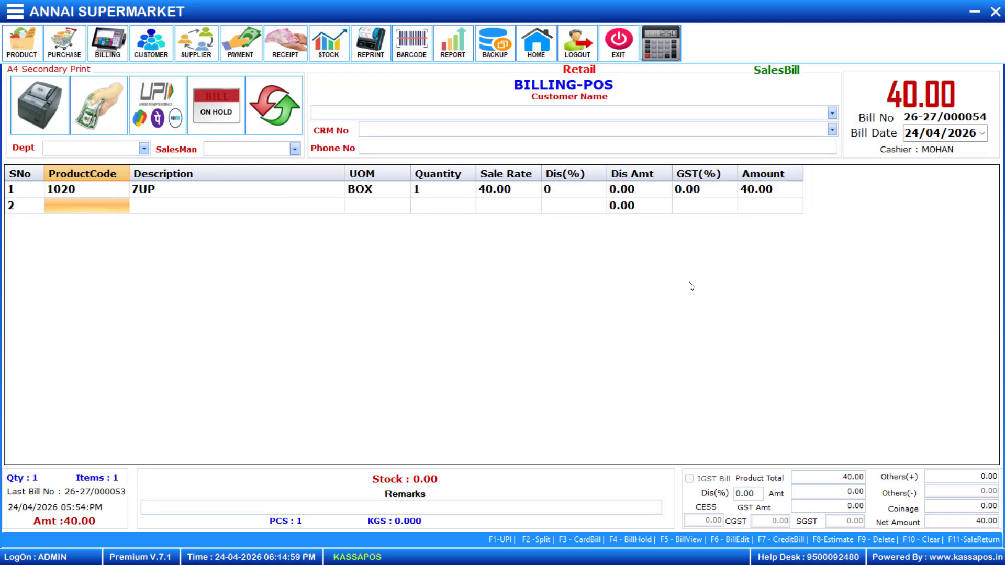
Unlock the billing options with the password, open the Billing Setting window and save its settings.
key(F9)
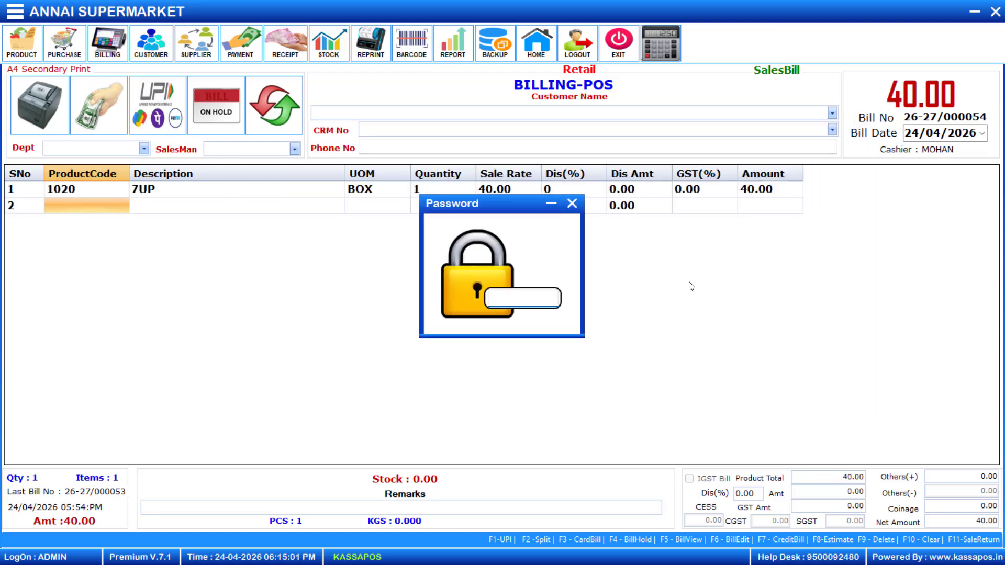
text(*)
key(Return)
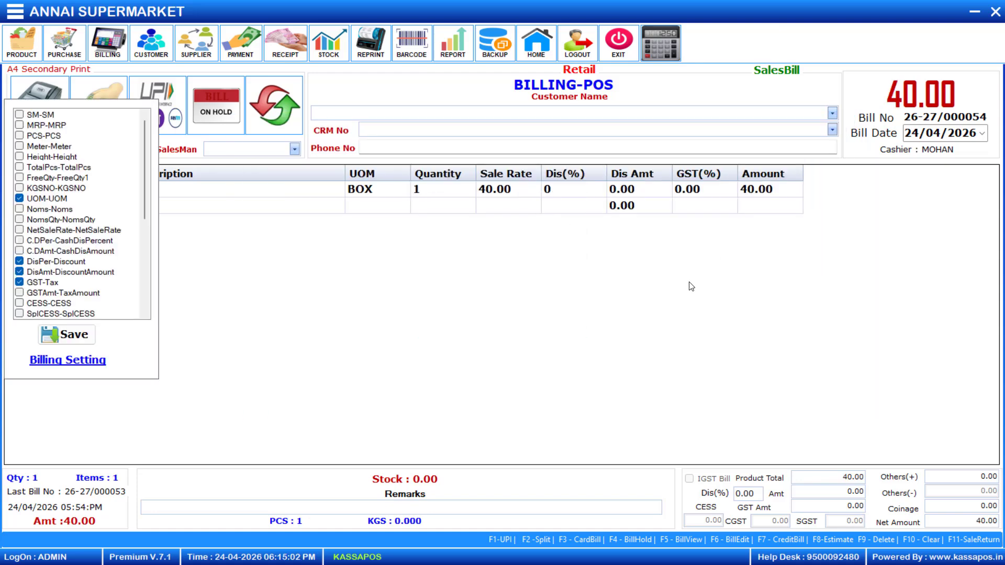
click(74, 370)
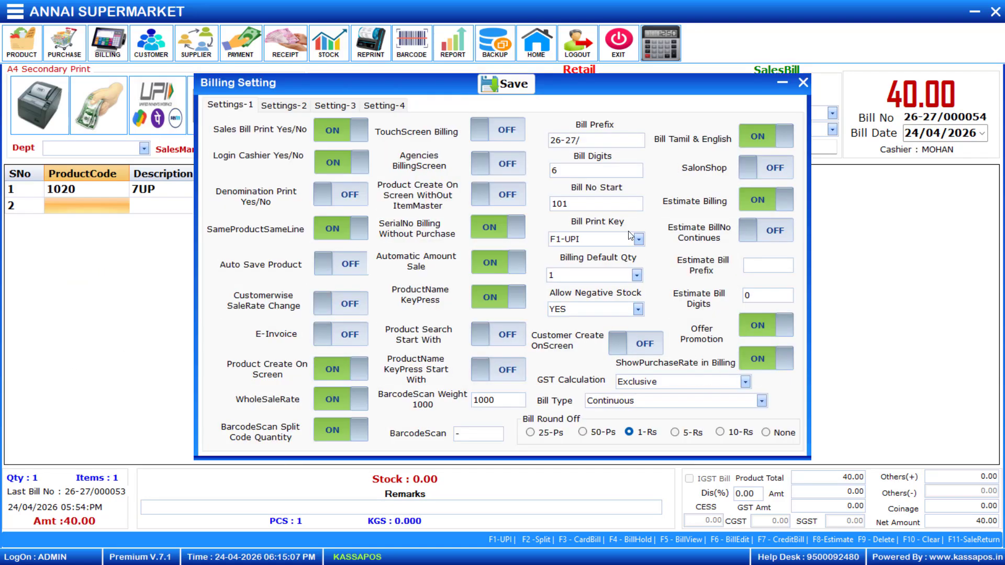
click(510, 90)
click(652, 302)
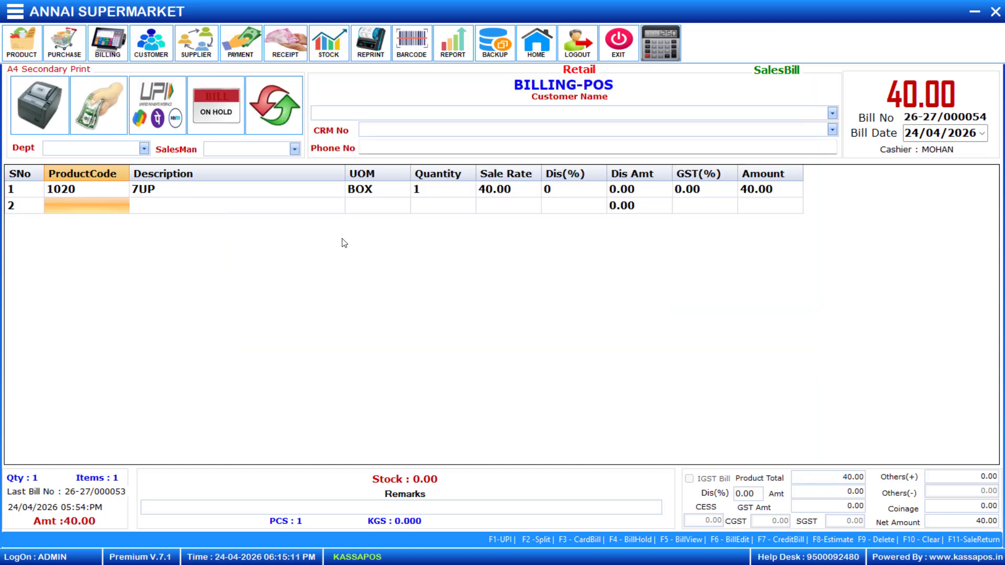
Recall the bill with sale number 01 into the billing screen for editing.
click(168, 190)
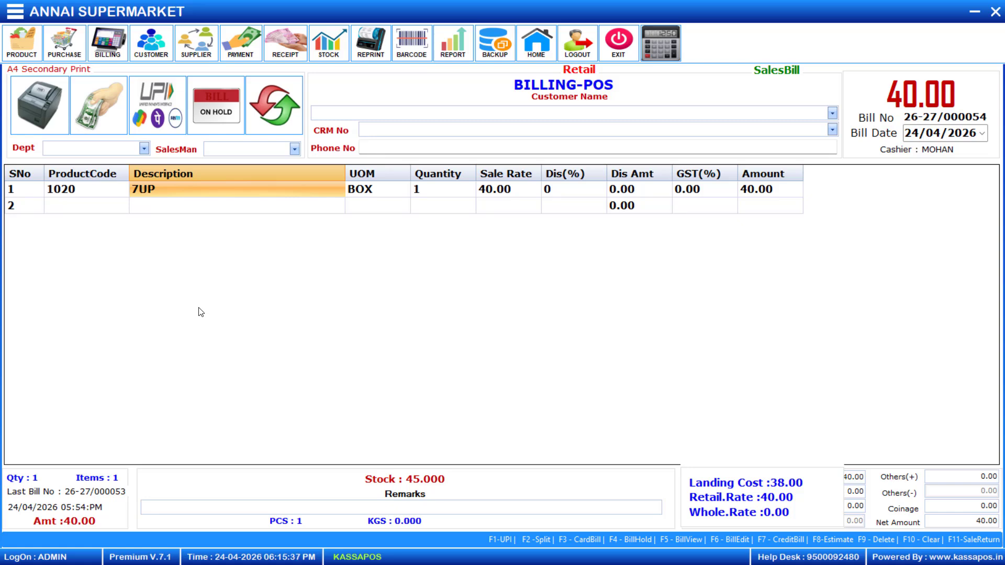
key(F6)
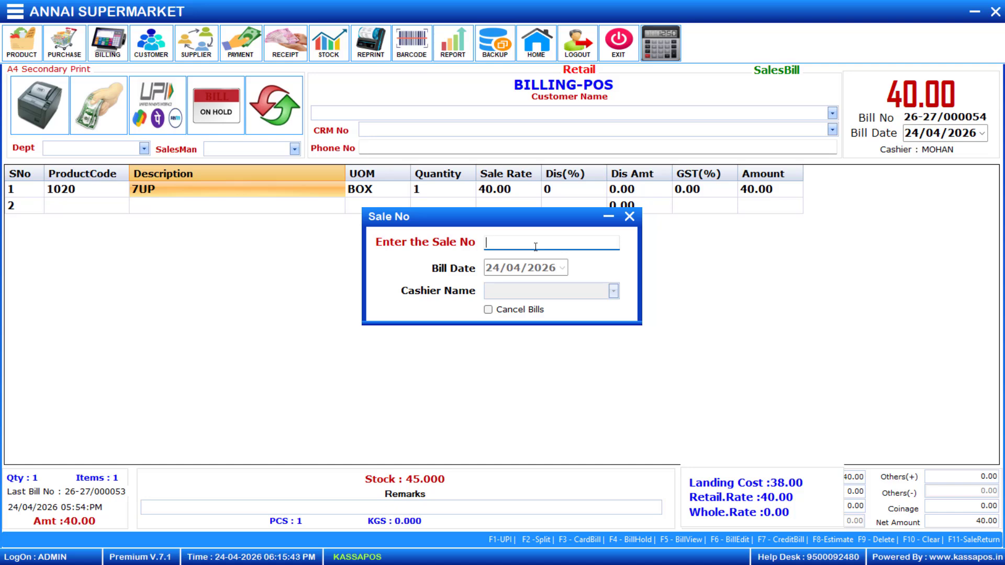
text(01)
key(Return)
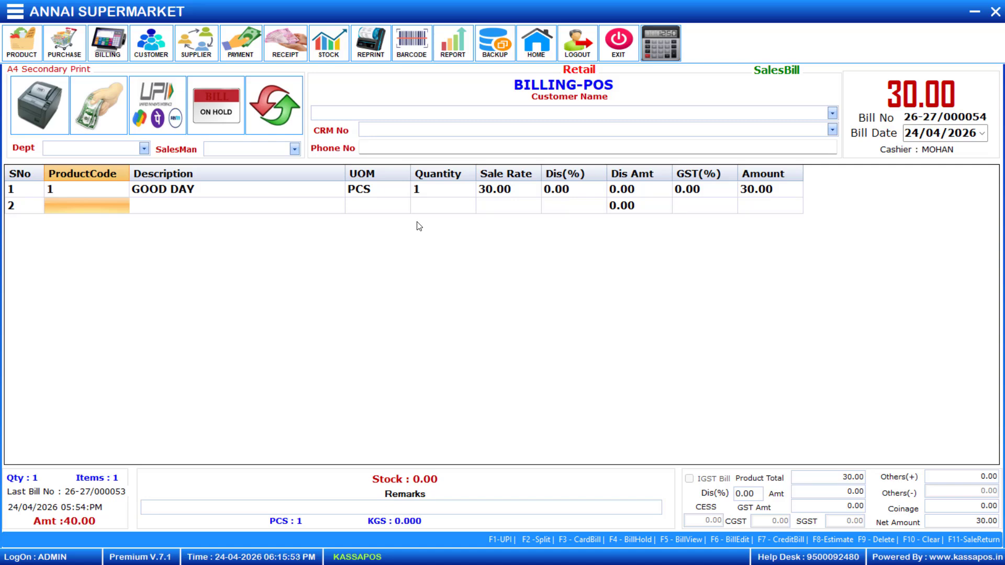
Add the product BOOST to the second bill line from the product list.
key(Return)
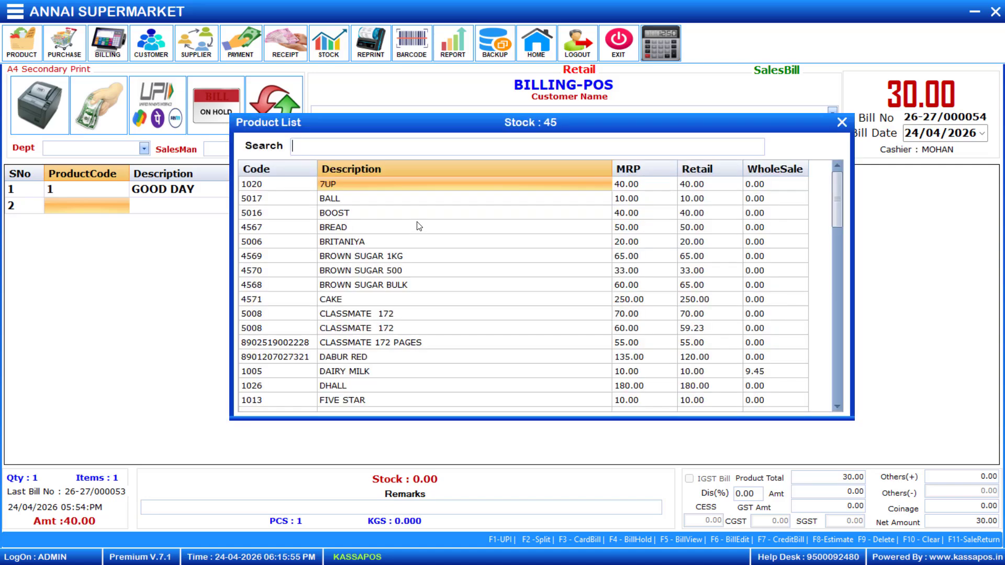
key(Down)
key(Down)
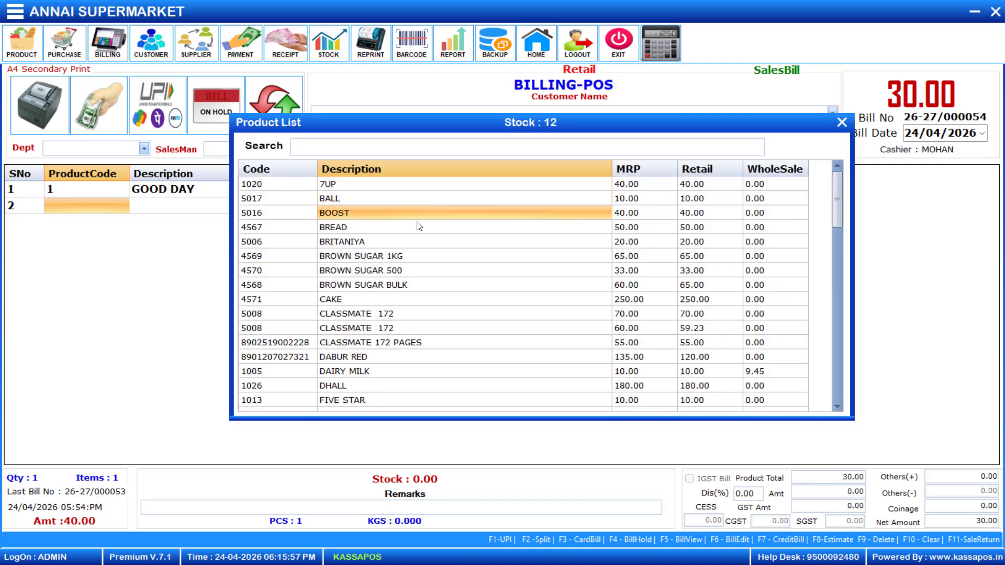
key(Return)
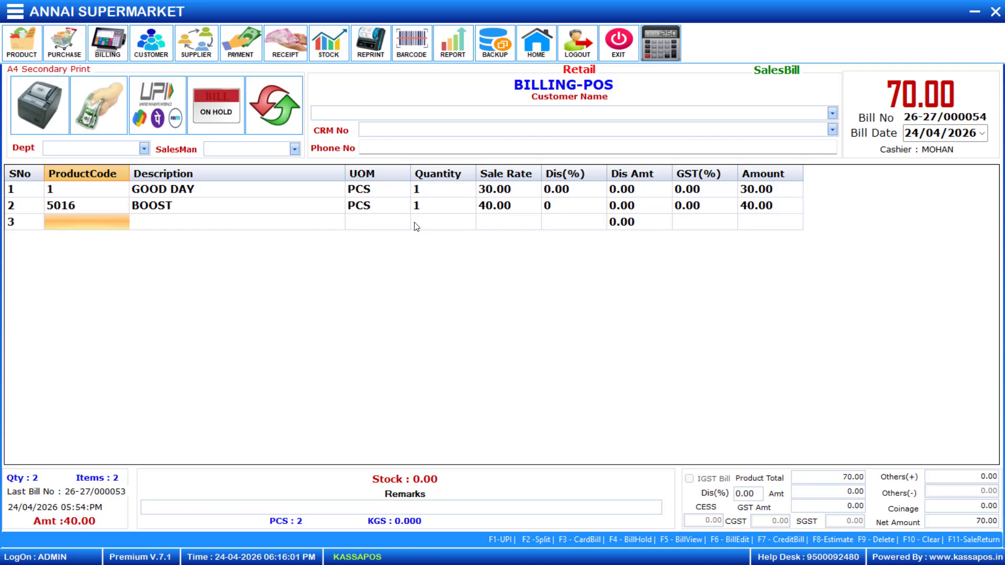
Finish the bill and save it without printing.
key(End)
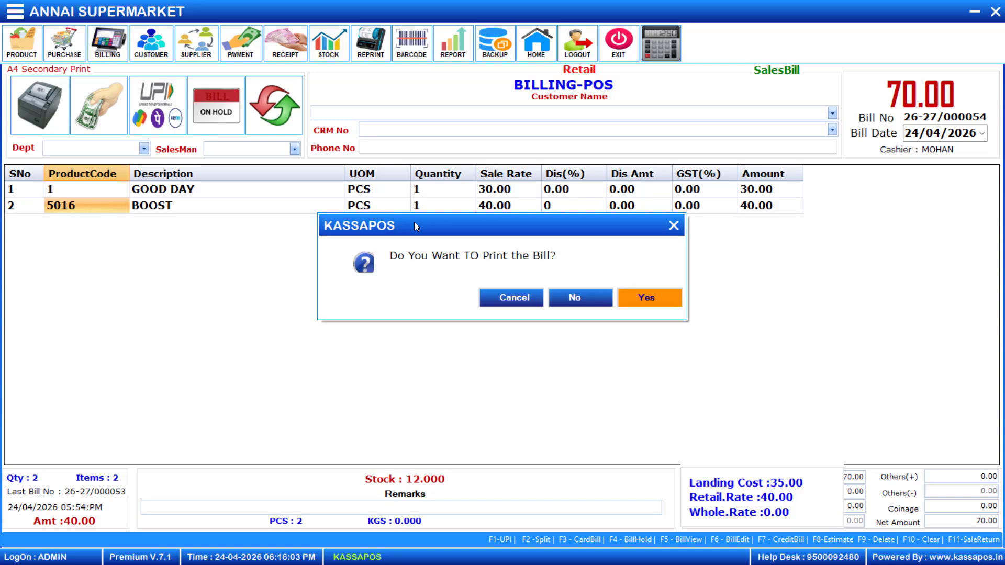
click(580, 299)
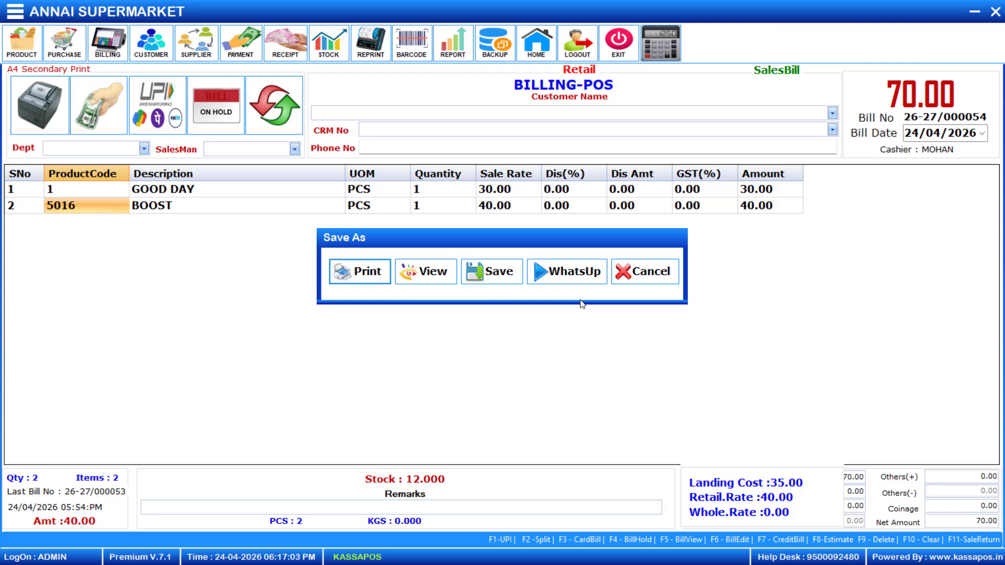
click(489, 264)
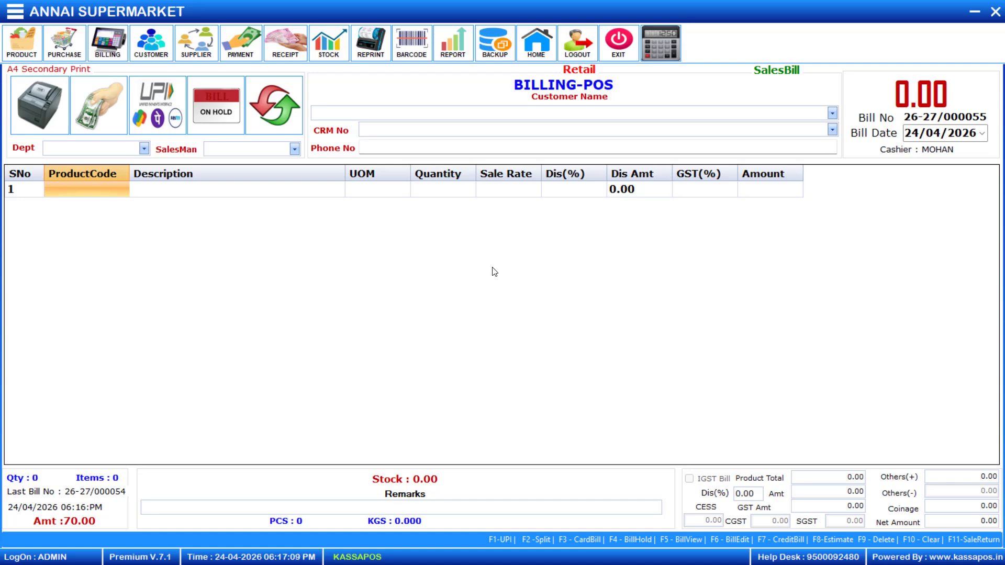
Load bill number 1 in the Sale Type Change form and set its CASH amount to 0.
key(F12)
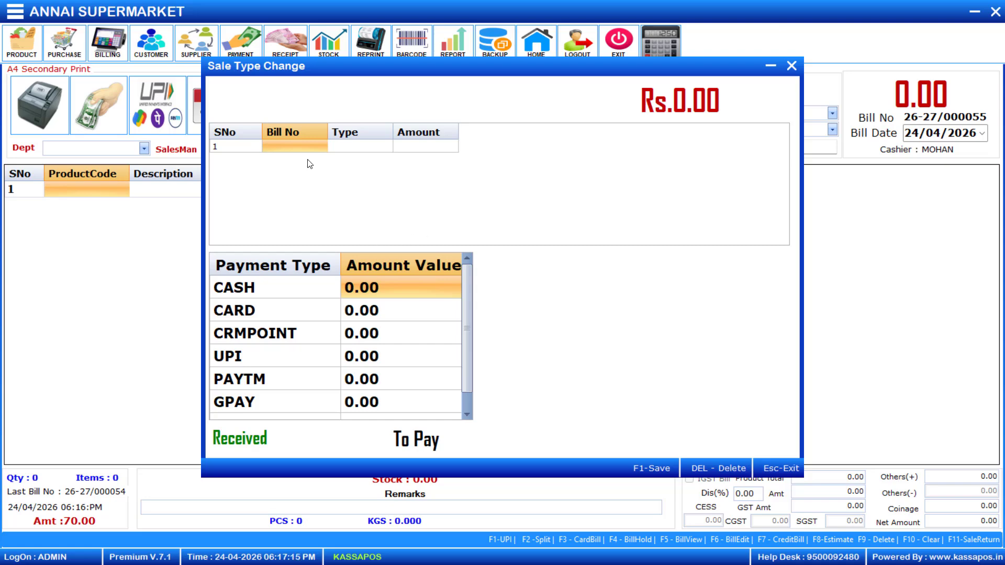
text(1)
key(Return)
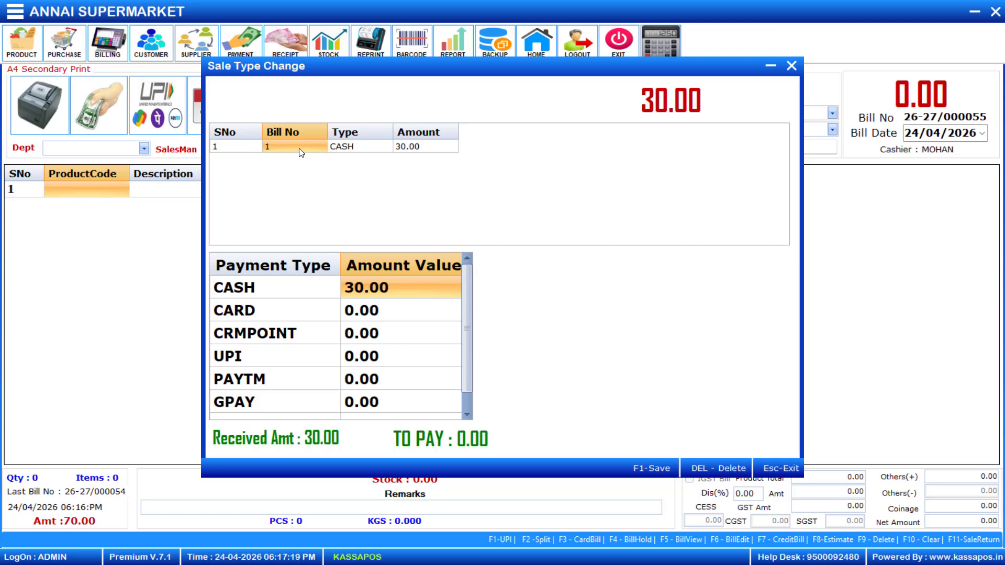
click(344, 150)
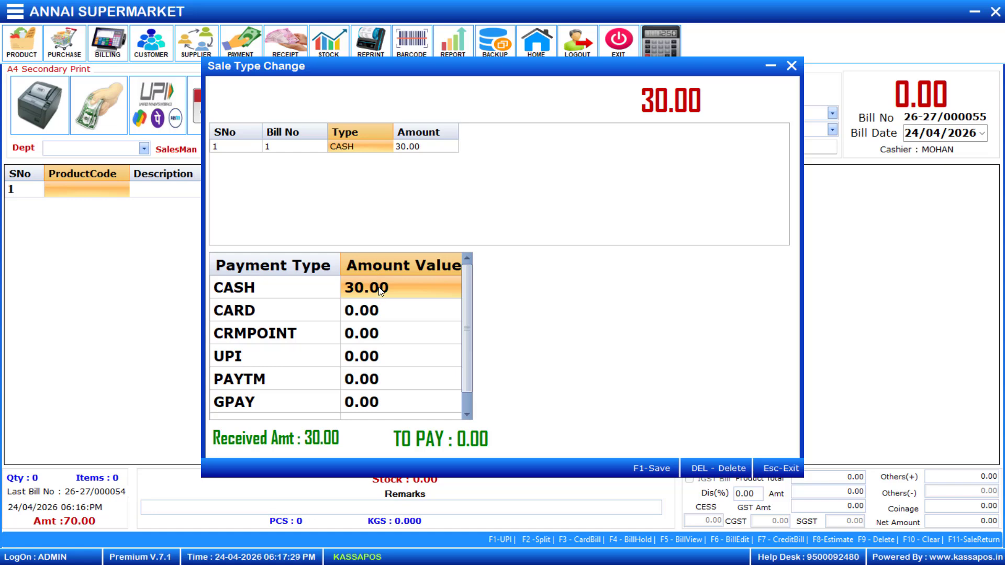
text(0)
key(Return)
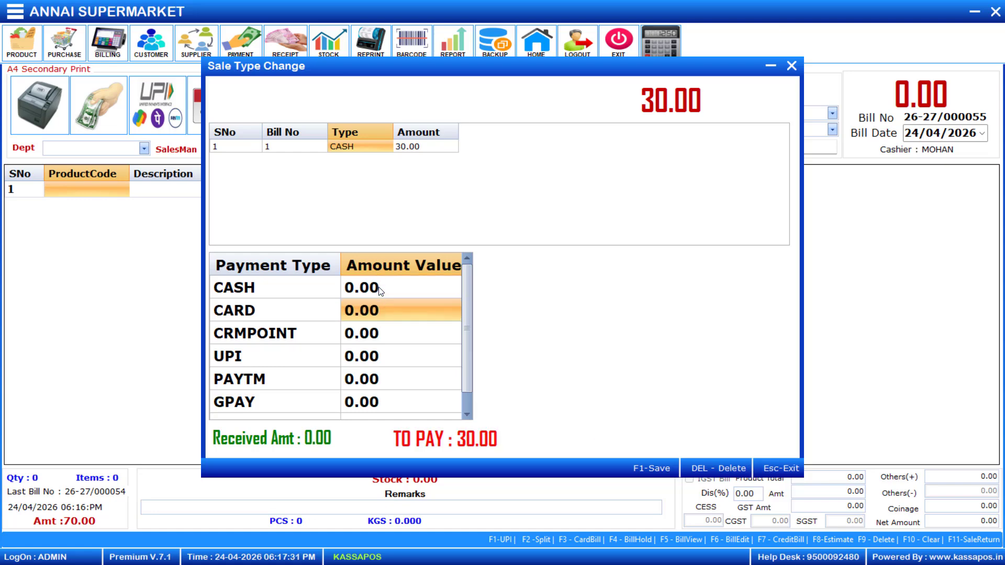
Set the GPAY amount to 30, leave the card details blank, and save the payment type change.
click(385, 410)
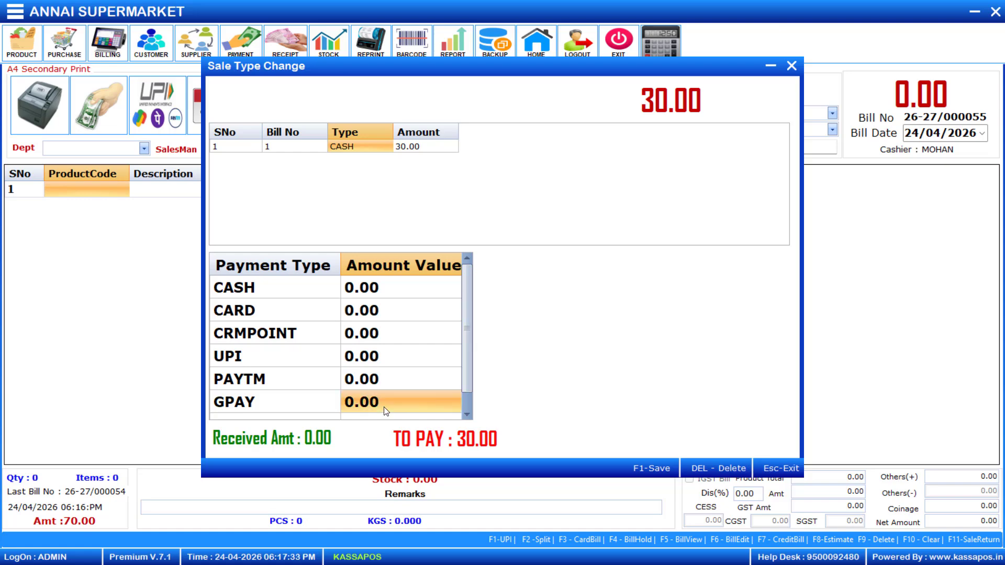
text(30)
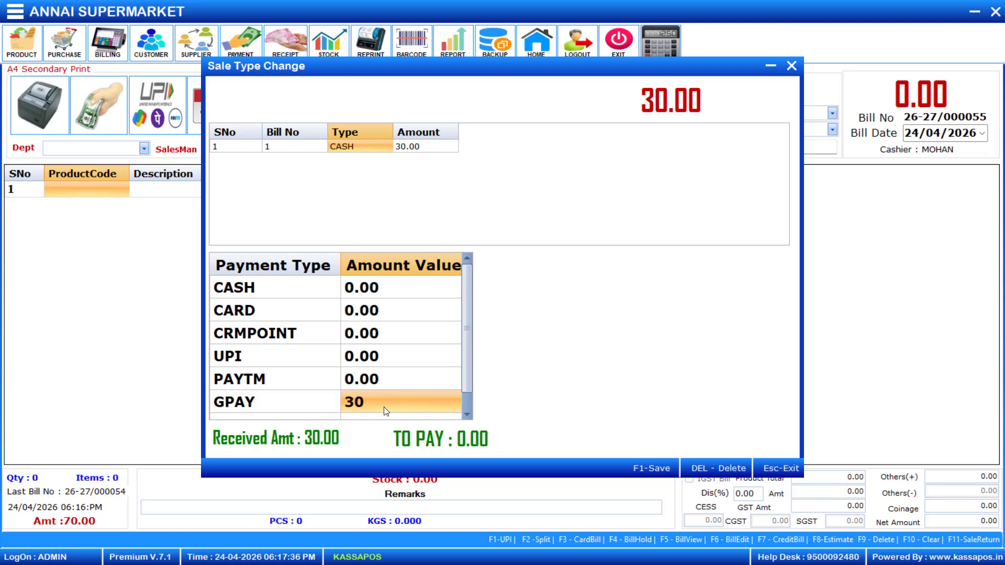
key(Return)
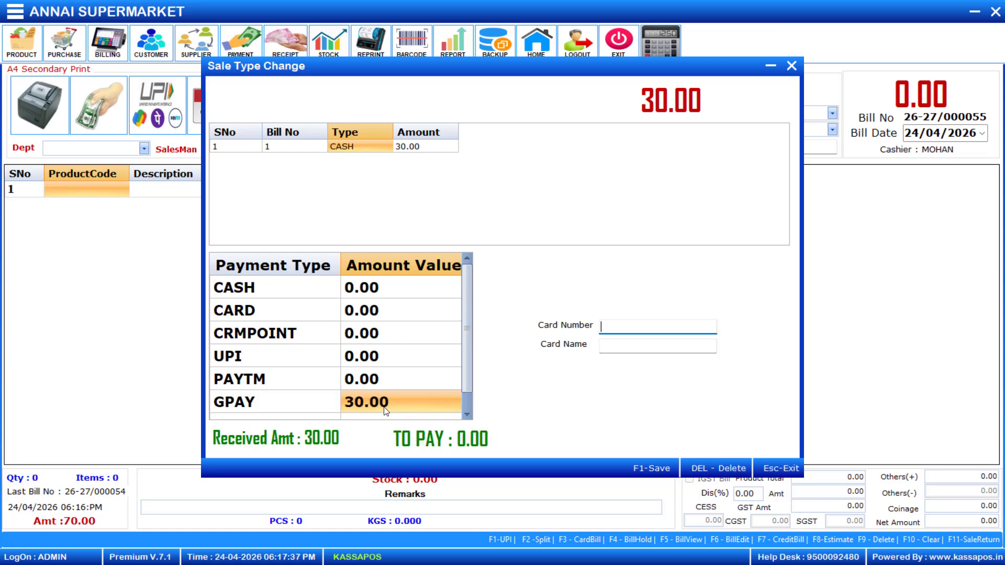
key(Return)
key(Return)
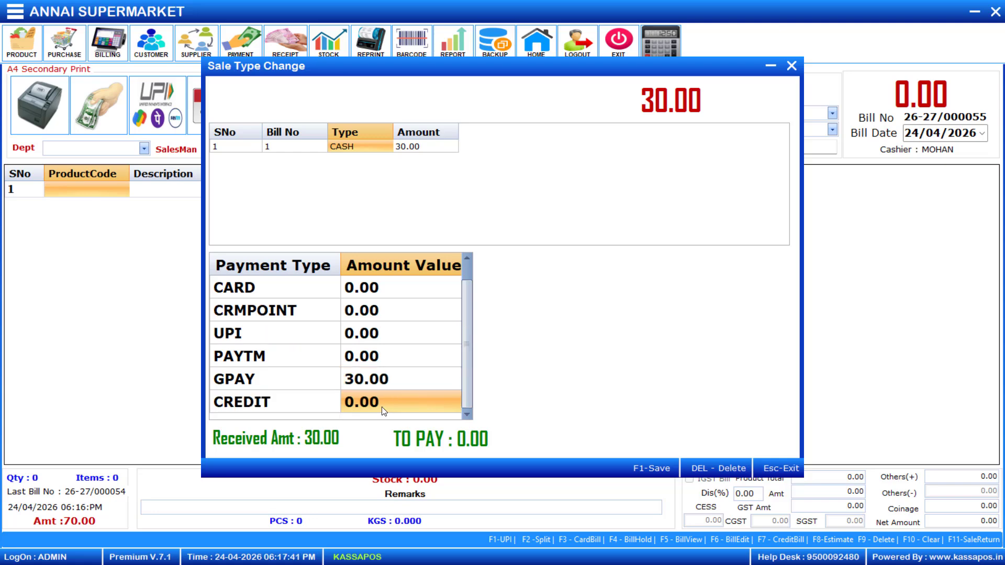
key(F1)
key(Return)
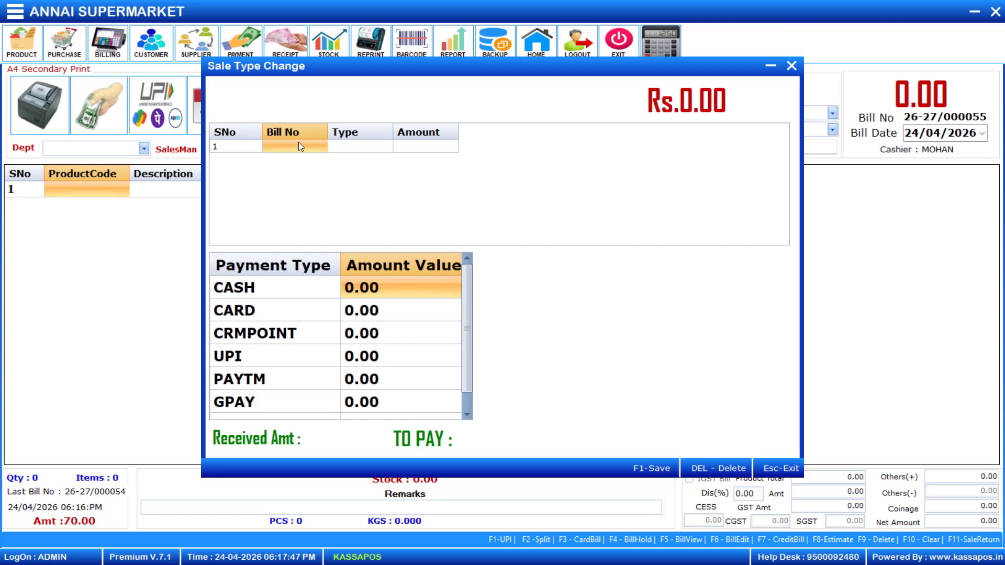
Reload bill number 1 in the Sale Type Change form to check its payment type.
text(1)
key(Return)
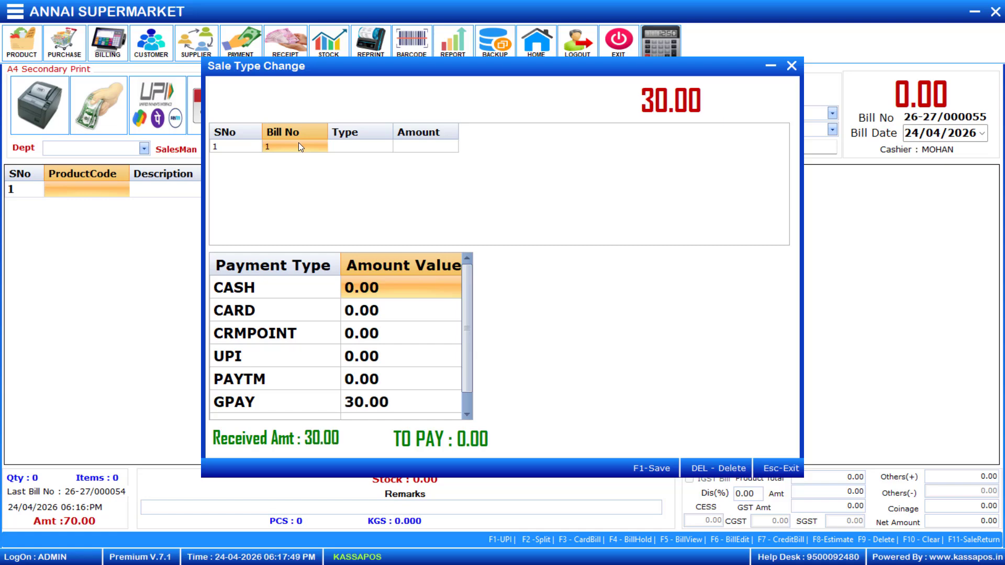